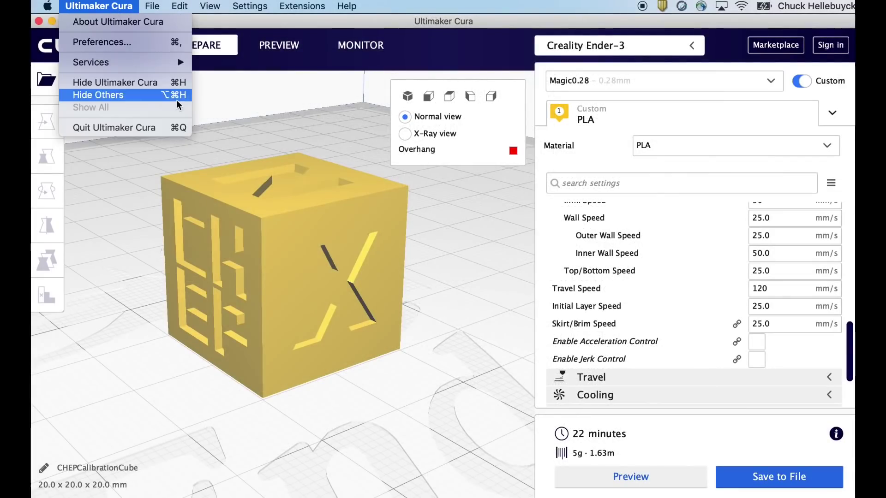
# - Check the version number in the About information of both installed Cura releases
pyautogui.click(117, 22)
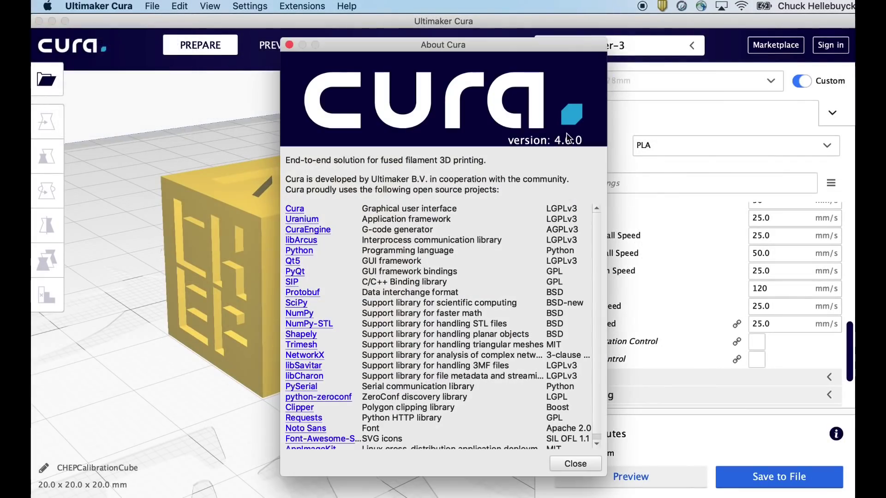
pyautogui.click(290, 45)
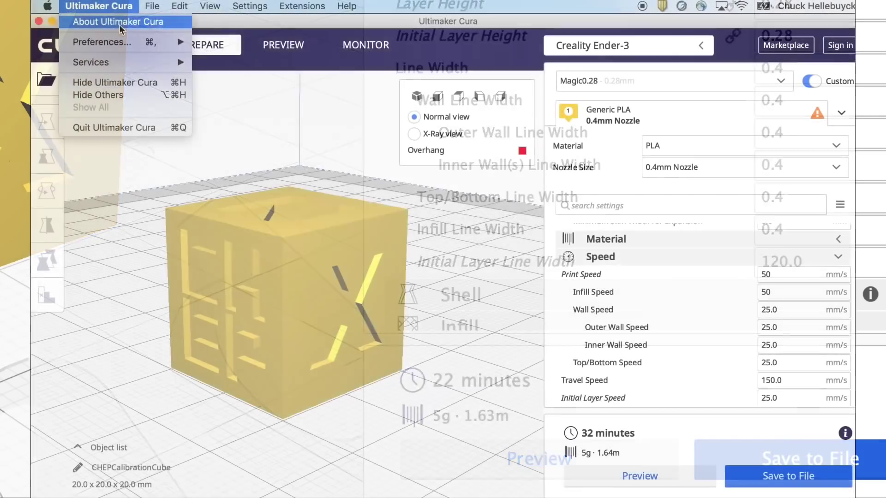
pyautogui.click(79, 20)
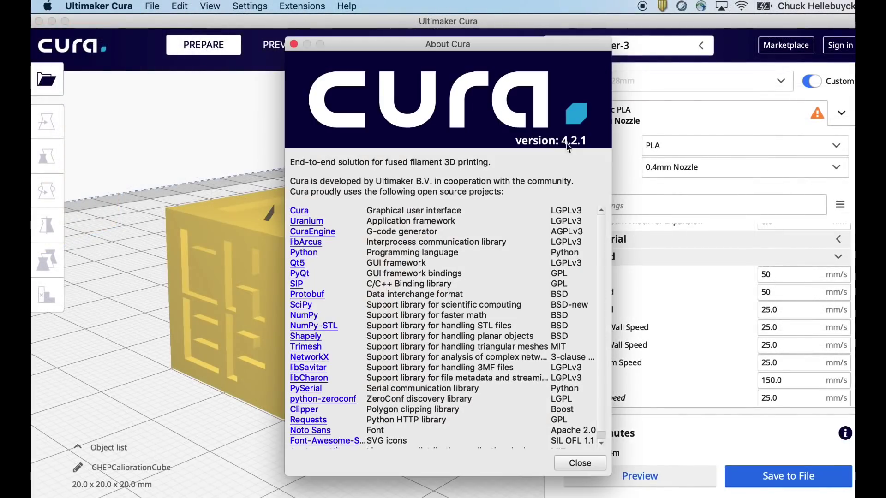
pyautogui.click(576, 465)
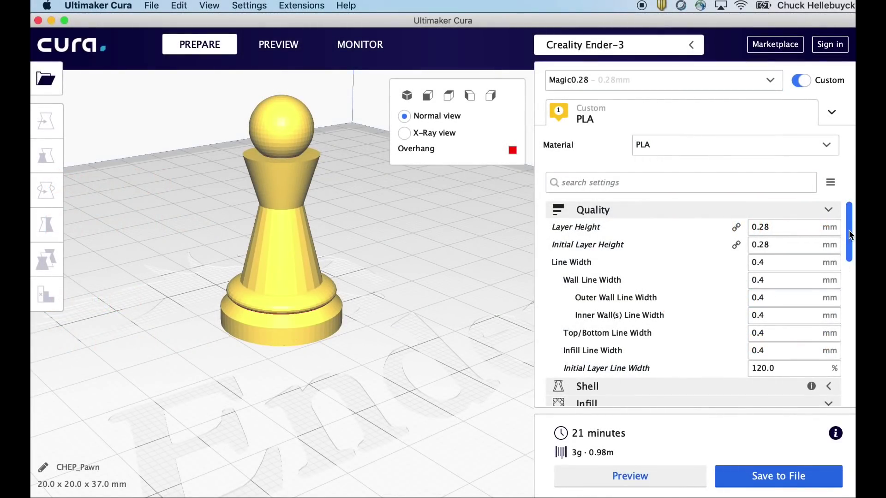
# - Look through the pawn model's print settings and close the Cura version information
pyautogui.moveTo(849, 230); pyautogui.dragTo(839, 384)
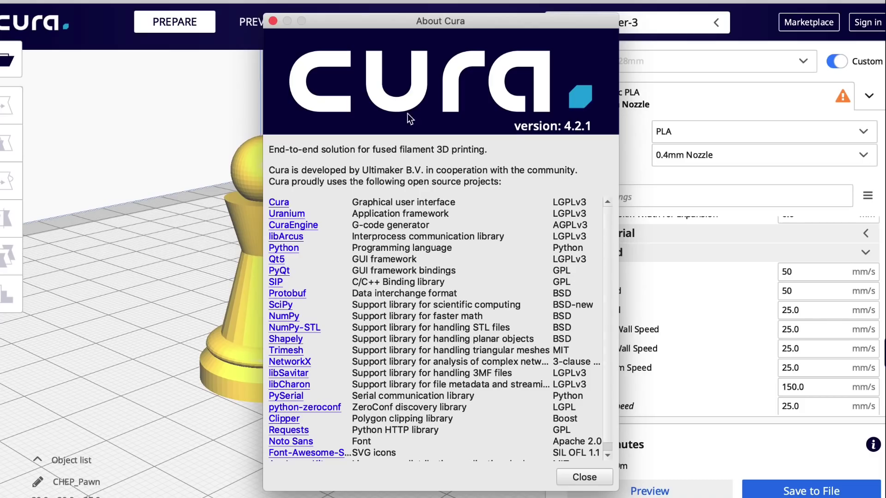
pyautogui.click(273, 21)
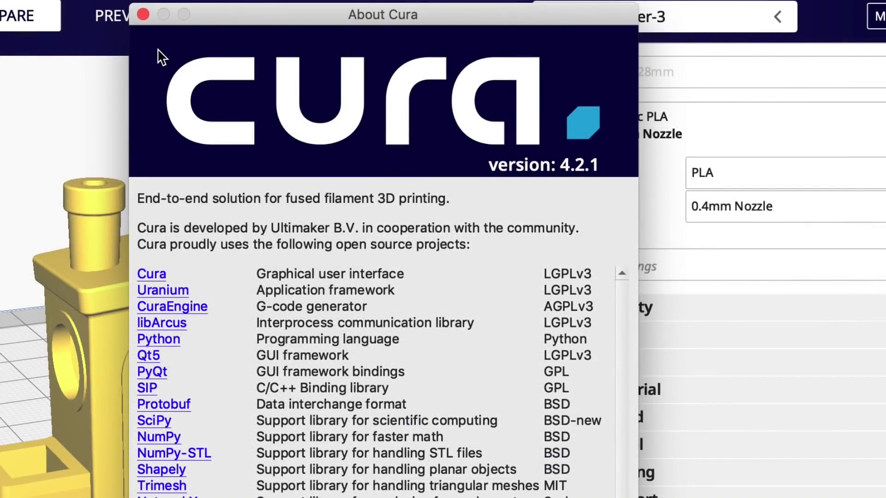
pyautogui.click(143, 14)
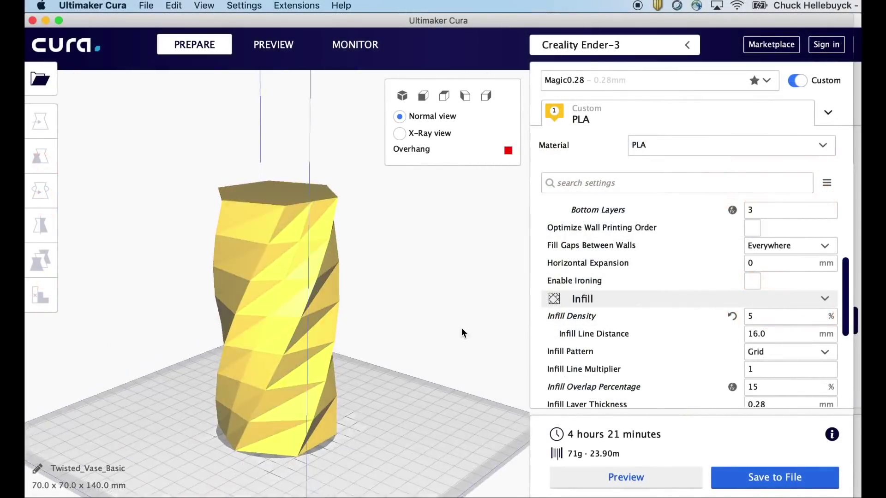
# - Inspect the twisted vase's speed settings and feedrate preview, and check the version of the other Cura release
pyautogui.moveTo(461, 327); pyautogui.dragTo(353, 353, button='right')
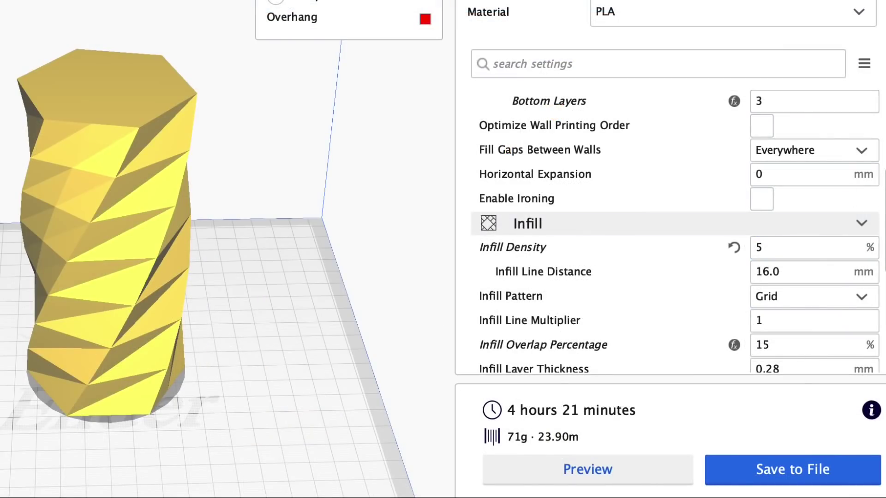
pyautogui.scroll(3, 593, 109)
pyautogui.scroll(2, 782, 138)
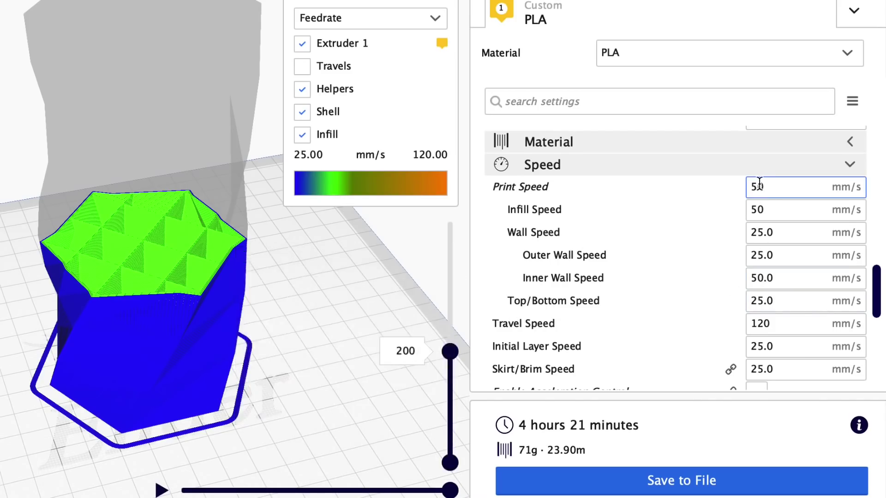
pyautogui.moveTo(762, 275)
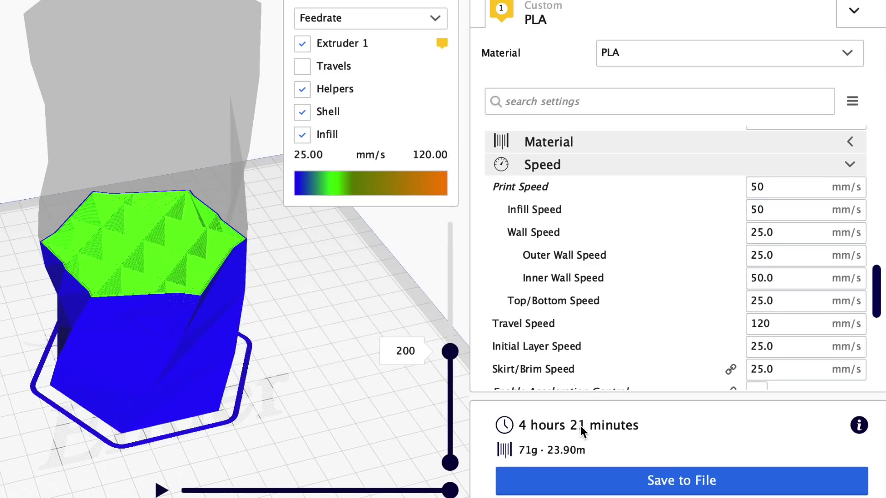
pyautogui.click(98, 8)
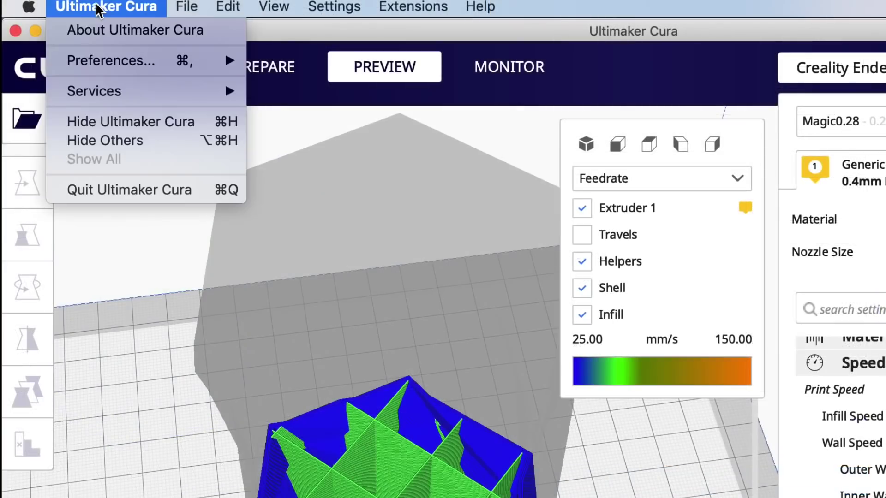
pyautogui.click(110, 30)
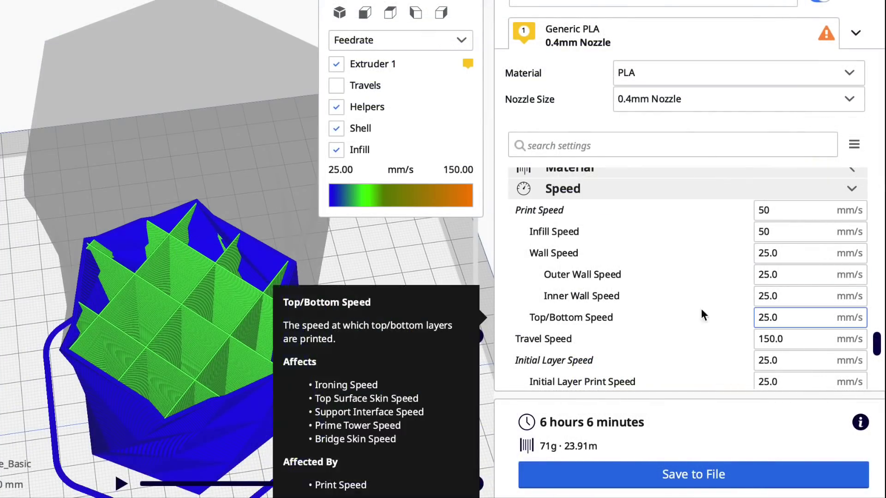
# - Set the Inner Wall Speed to 50 mm/s for the twisted vase
pyautogui.click(768, 297)
pyautogui.click(770, 210)
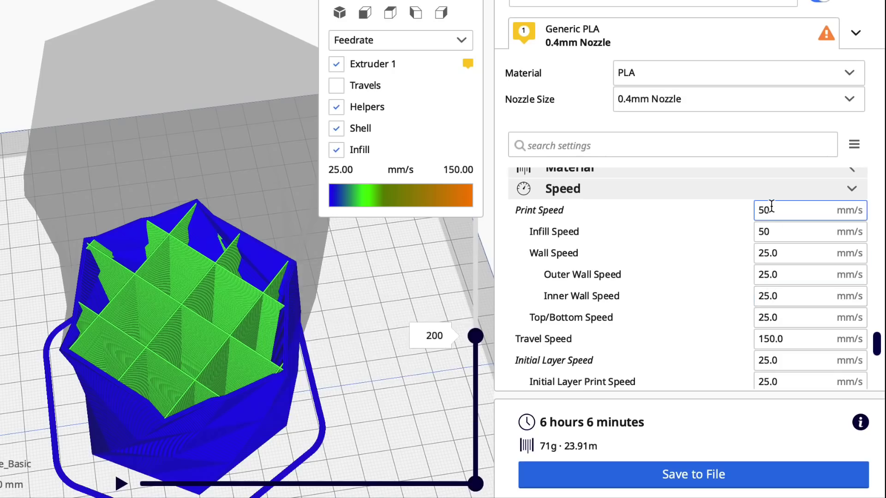
pyautogui.moveTo(770, 210); pyautogui.dragTo(759, 206)
pyautogui.click(769, 295)
pyautogui.moveTo(769, 296); pyautogui.dragTo(758, 297)
pyautogui.write('50')
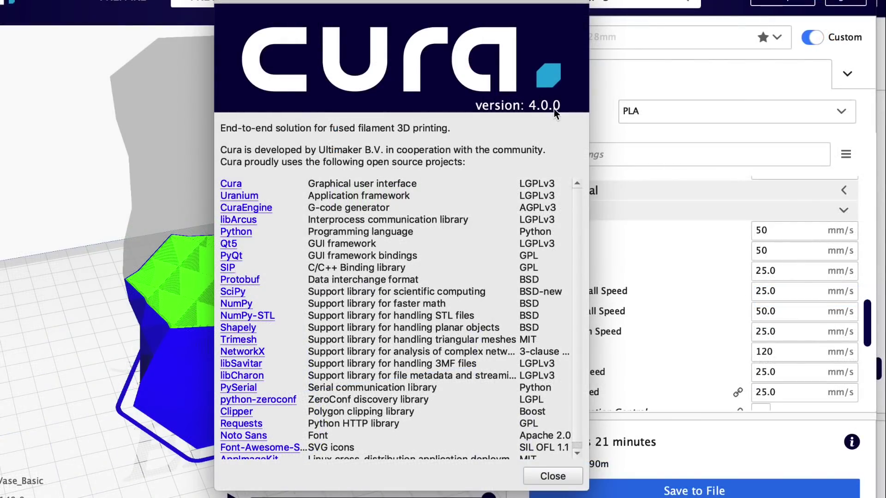
# - Try a Print Speed of 70 mm/s in Cura 4.0.0 and return it to 50 mm/s
pyautogui.click(552, 475)
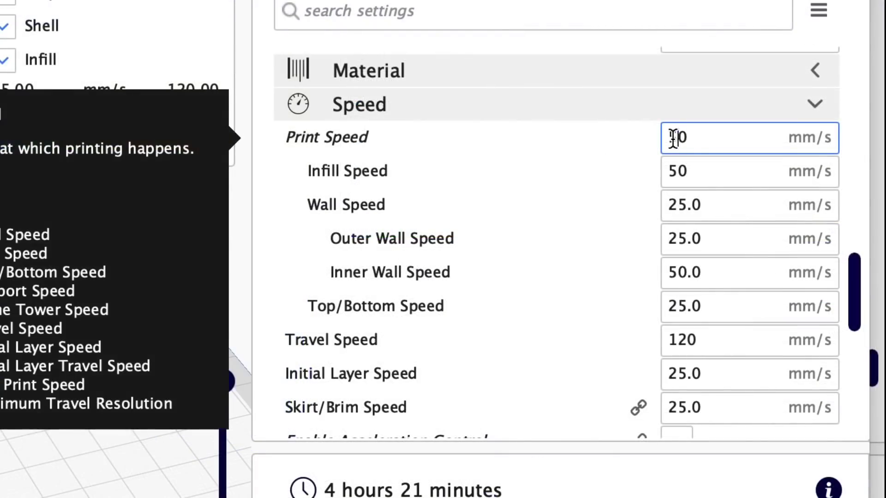
pyautogui.click(673, 137)
pyautogui.press('BackSpace')
pyautogui.write('7')
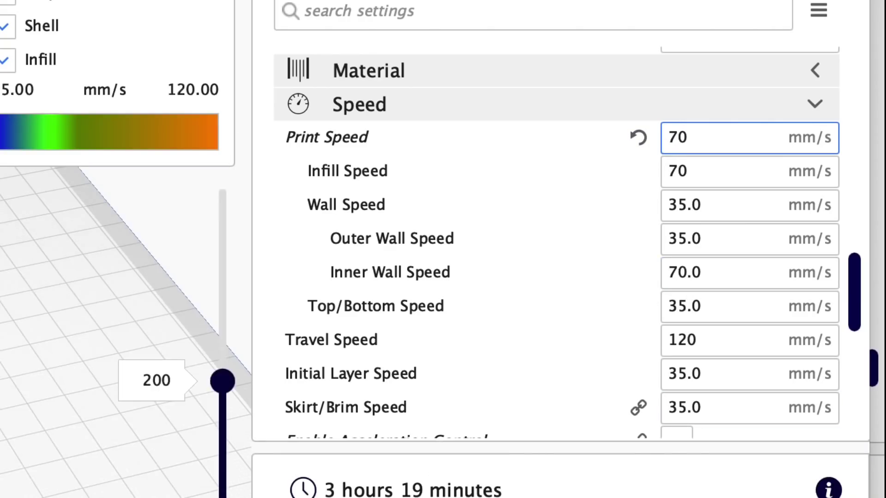
pyautogui.press('BackSpace')
pyautogui.write('5')
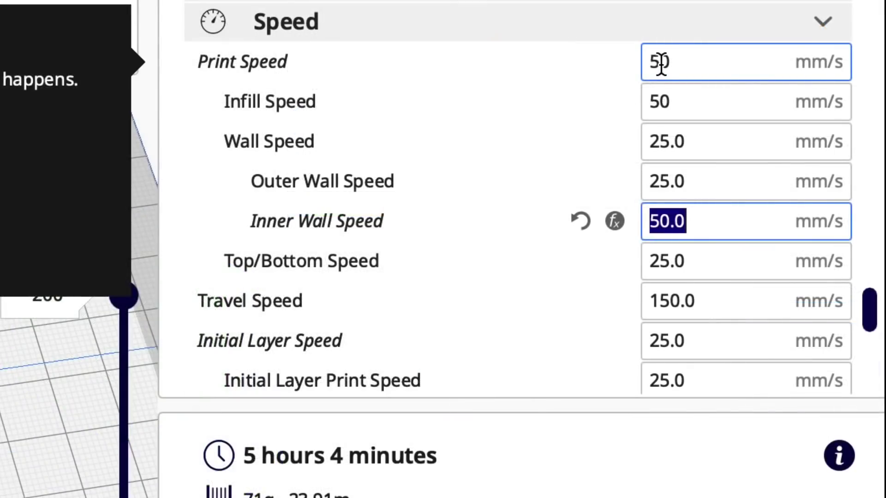
# - Set the Print Speed to 70 mm/s in Cura 4.2.1 and restore the Inner Wall Speed to its profile value
pyautogui.moveTo(754, 223); pyautogui.dragTo(741, 217)
pyautogui.write('7')
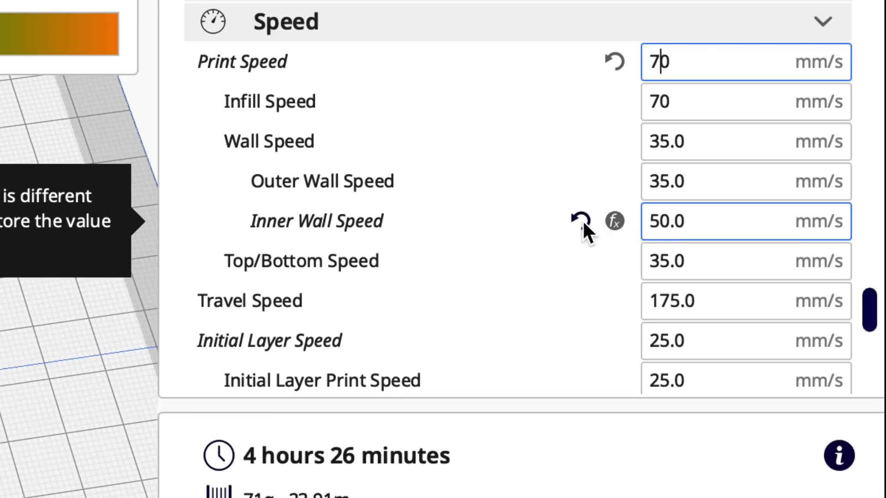
pyautogui.click(581, 220)
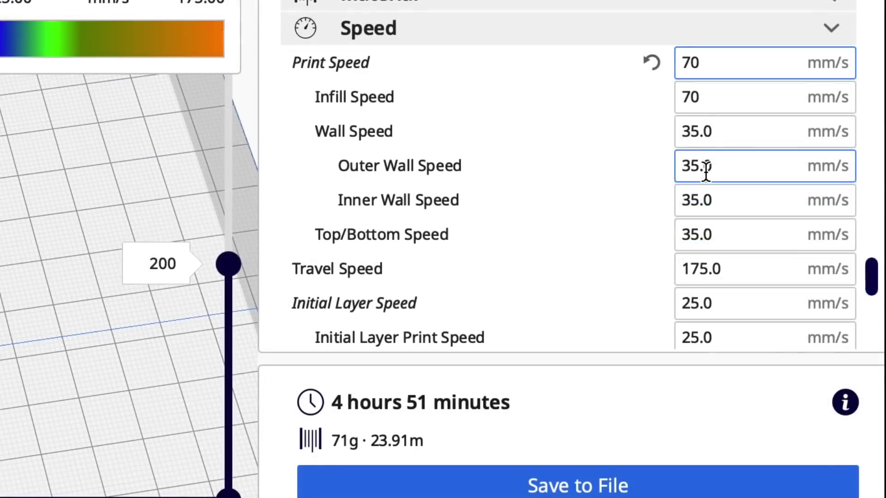
# - Return the Print Speed to 50 mm/s and override the Inner Wall Speed with 50 mm/s
pyautogui.moveTo(691, 62)
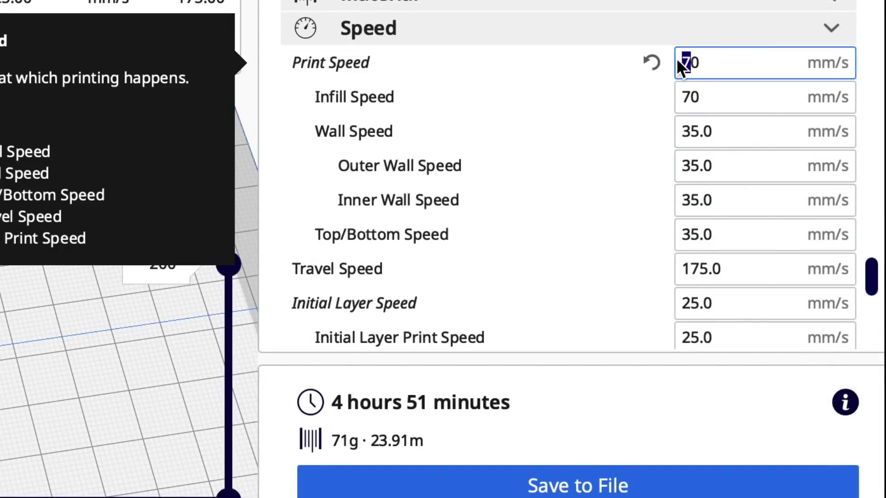
pyautogui.write('5')
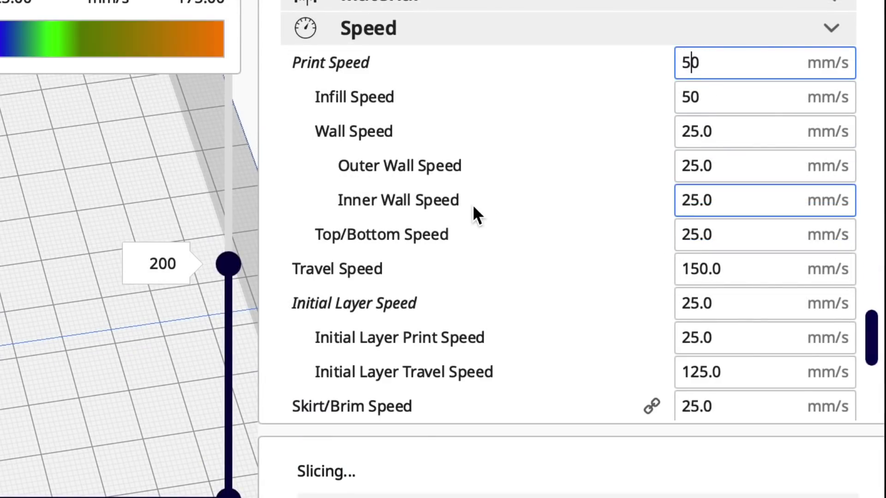
pyautogui.moveTo(697, 213)
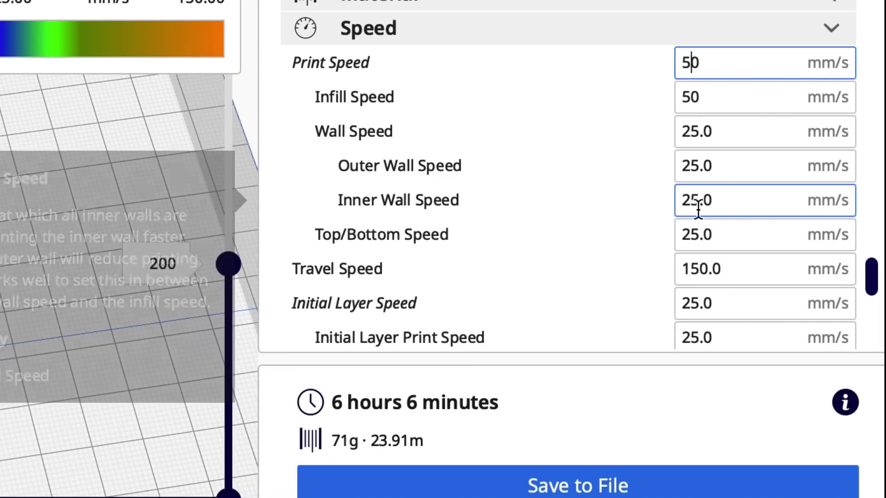
pyautogui.click(698, 200)
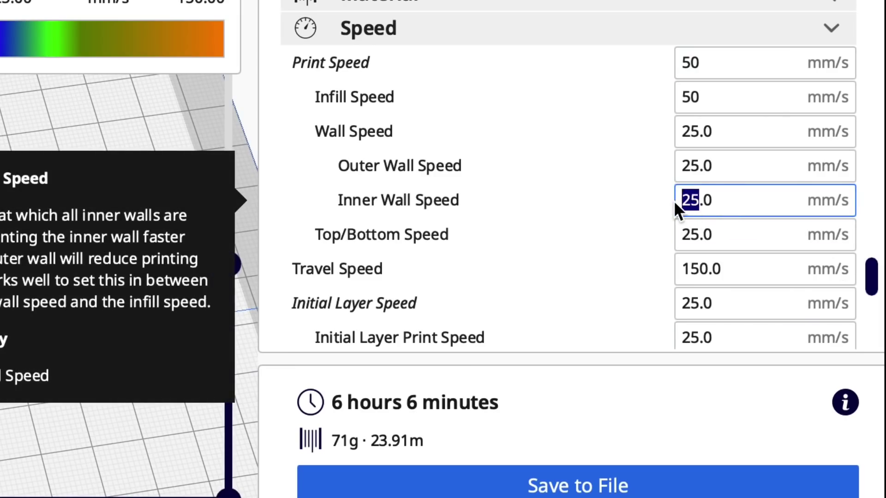
pyautogui.write('50')
pyautogui.press('Tab')
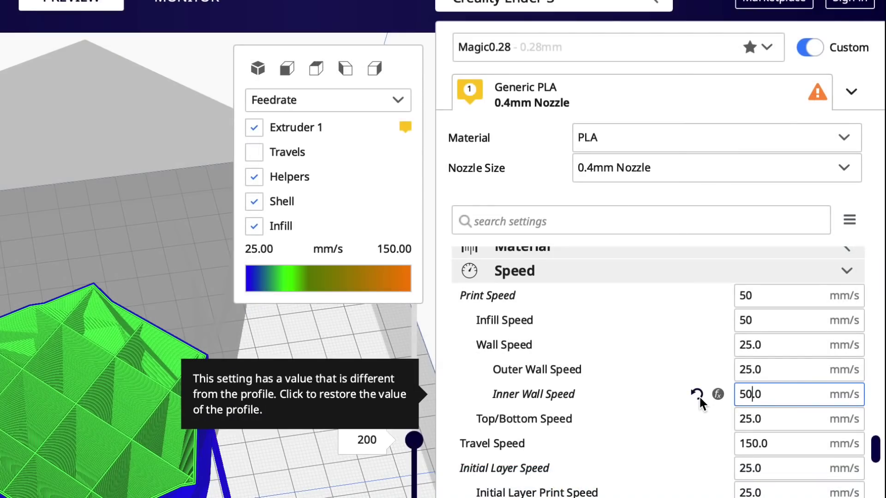
# - Update the Magic0.28 profile with the current settings and overrides
pyautogui.click(765, 43)
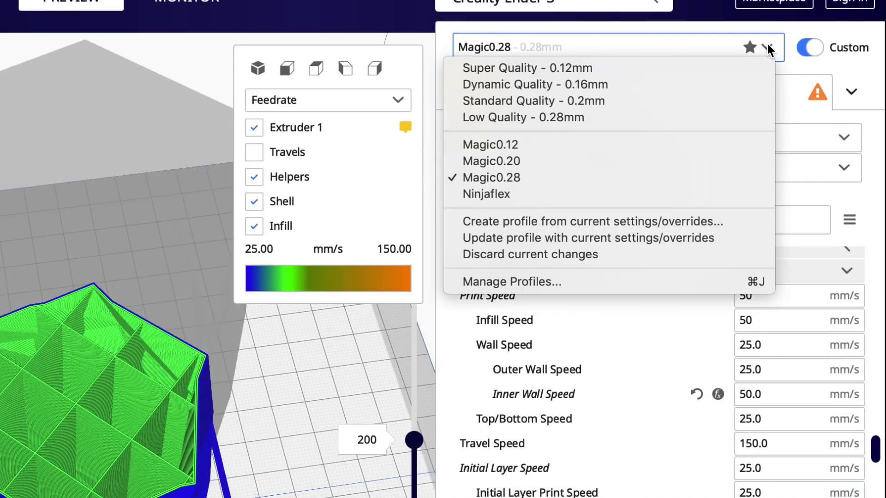
pyautogui.click(698, 240)
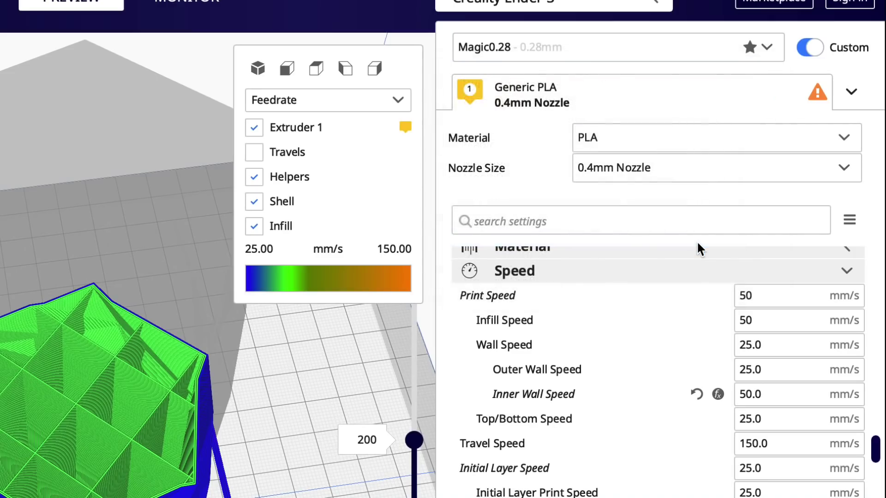
pyautogui.click(757, 393)
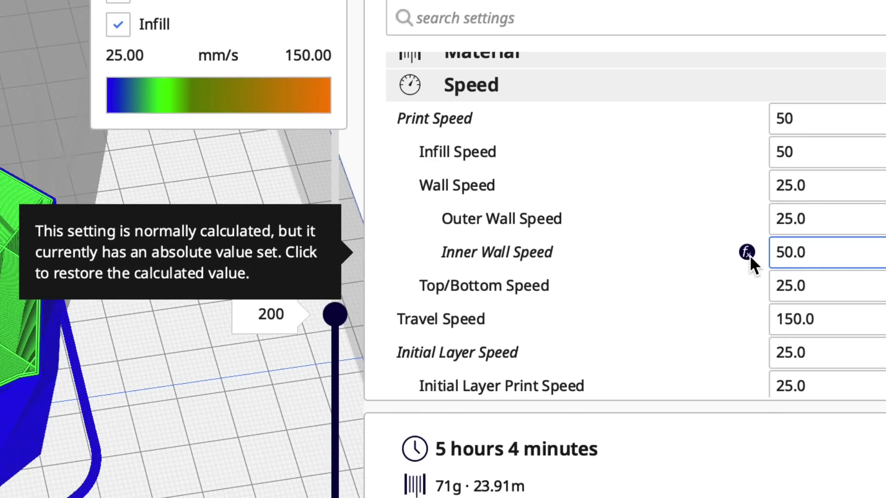
# - Restore the Inner Wall Speed's calculated value, and revert it to the value stored in the profile
pyautogui.click(747, 254)
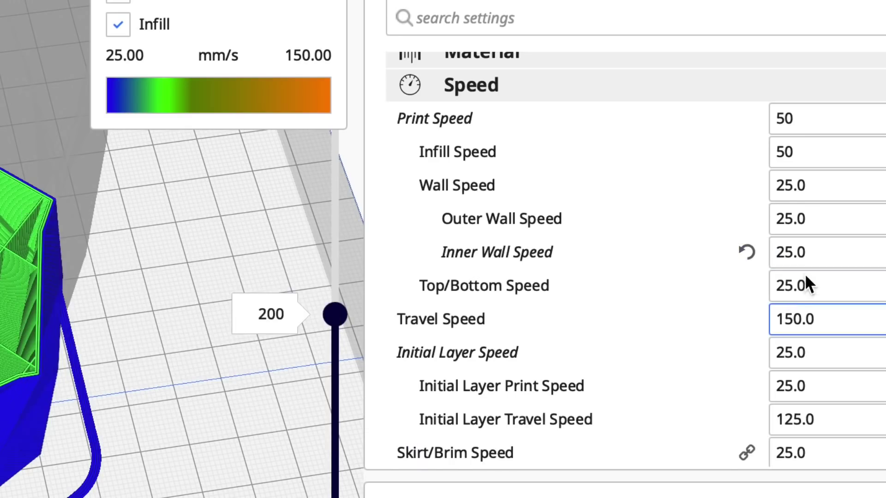
pyautogui.moveTo(785, 261)
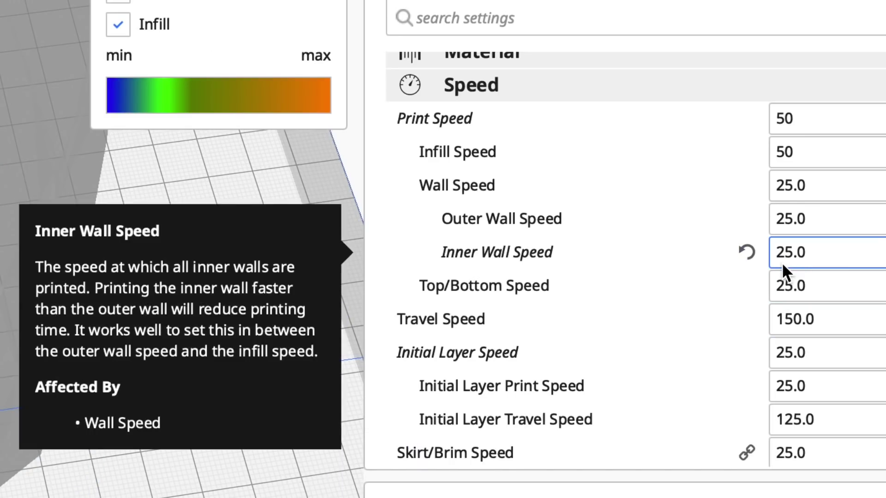
pyautogui.click(748, 254)
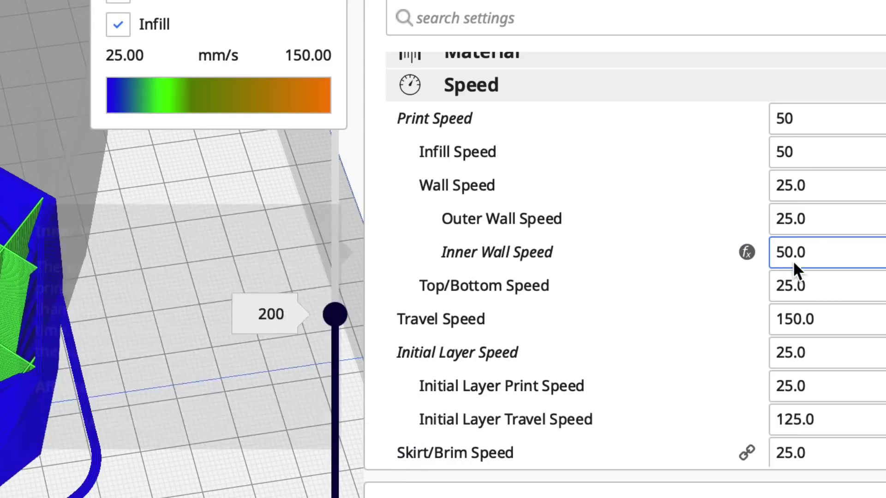
pyautogui.moveTo(788, 259)
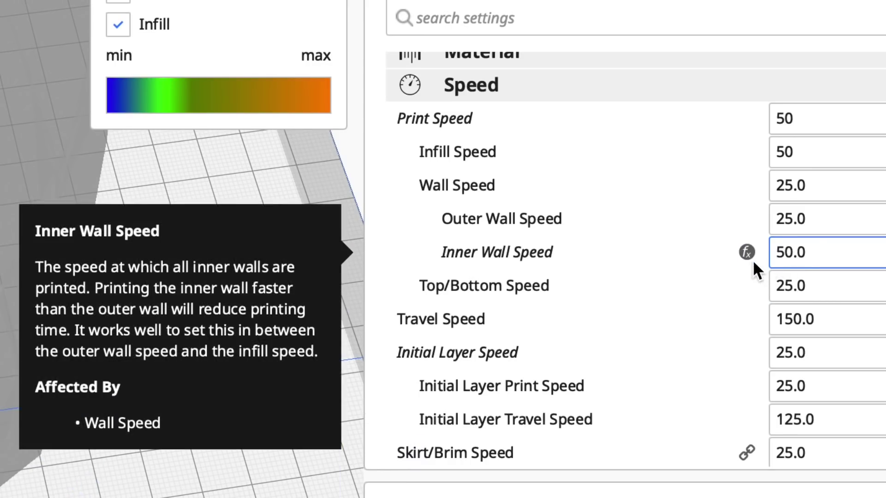